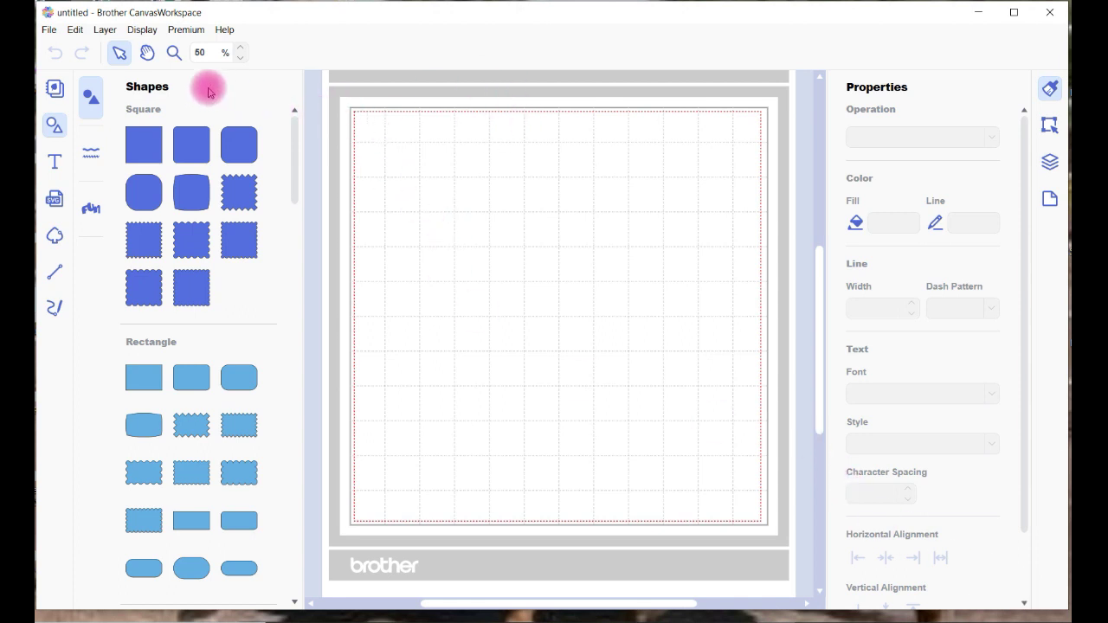
# Step: Open the File menu of the empty project to reach the import commands
pyautogui.click(49, 35)
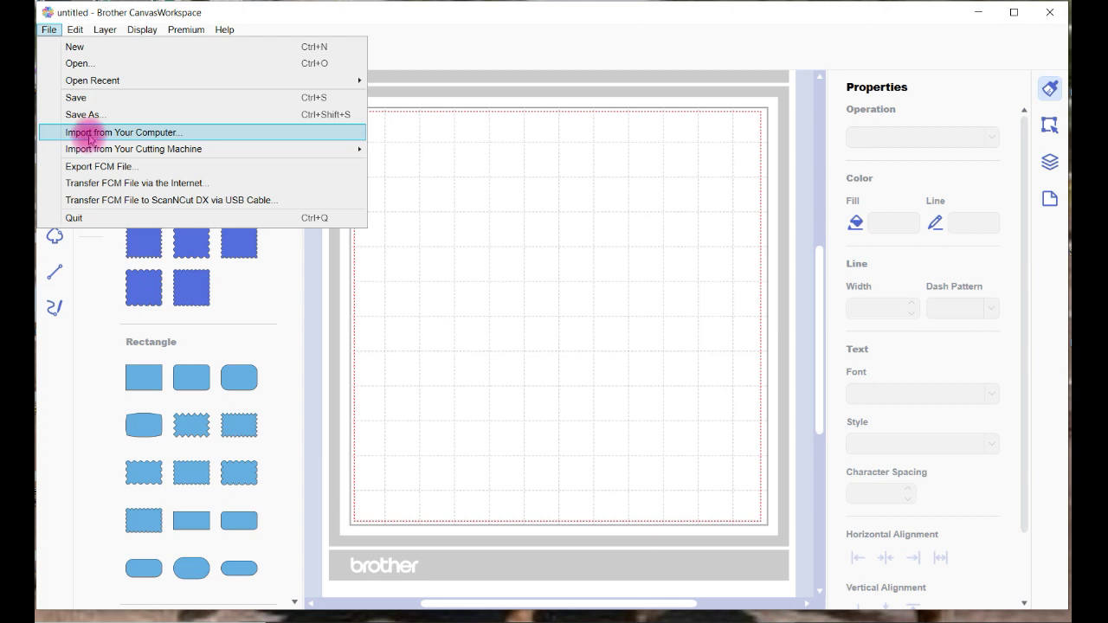
# Step: Import Step Card CWSue.fcm from SVG and FCM > Cards > Step Card > Step Card CWSue
pyautogui.click(90, 138)
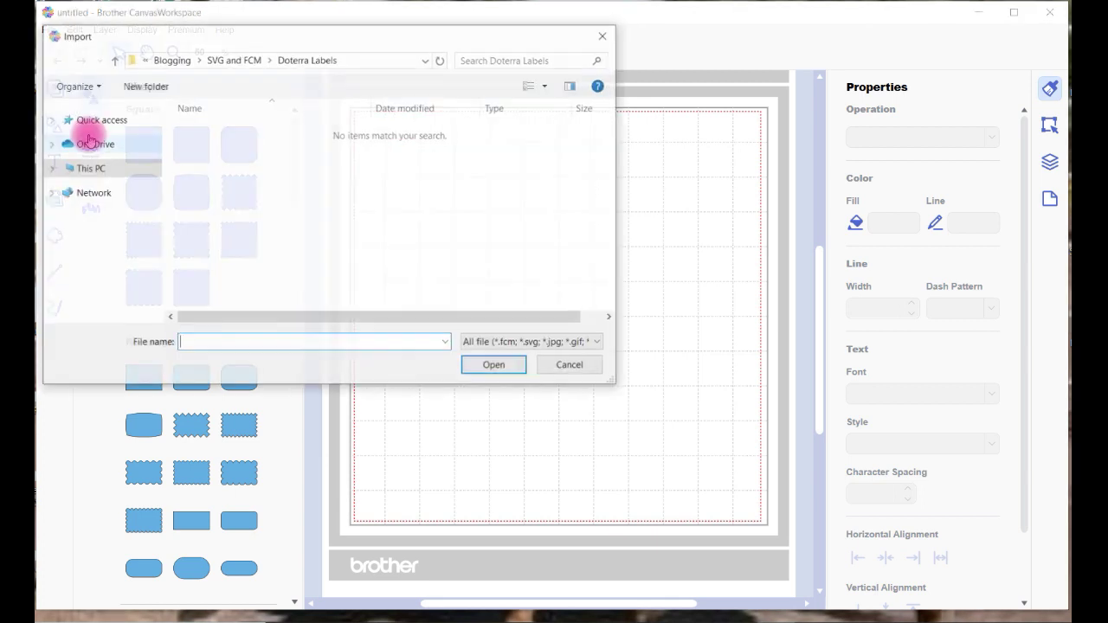
pyautogui.click(234, 62)
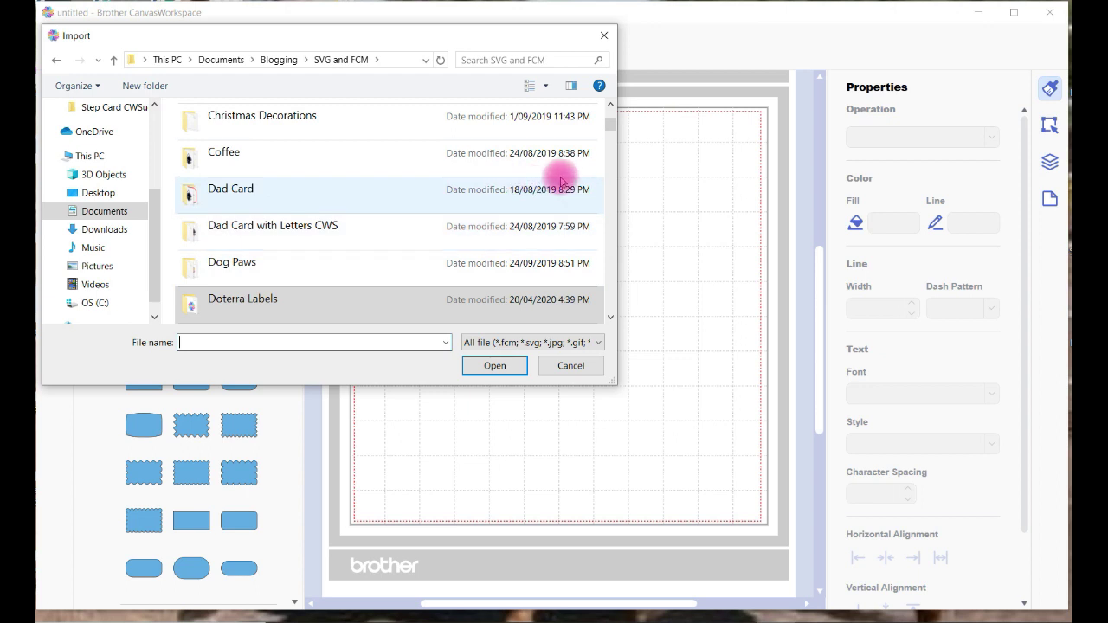
pyautogui.scroll(-1, 614, 128)
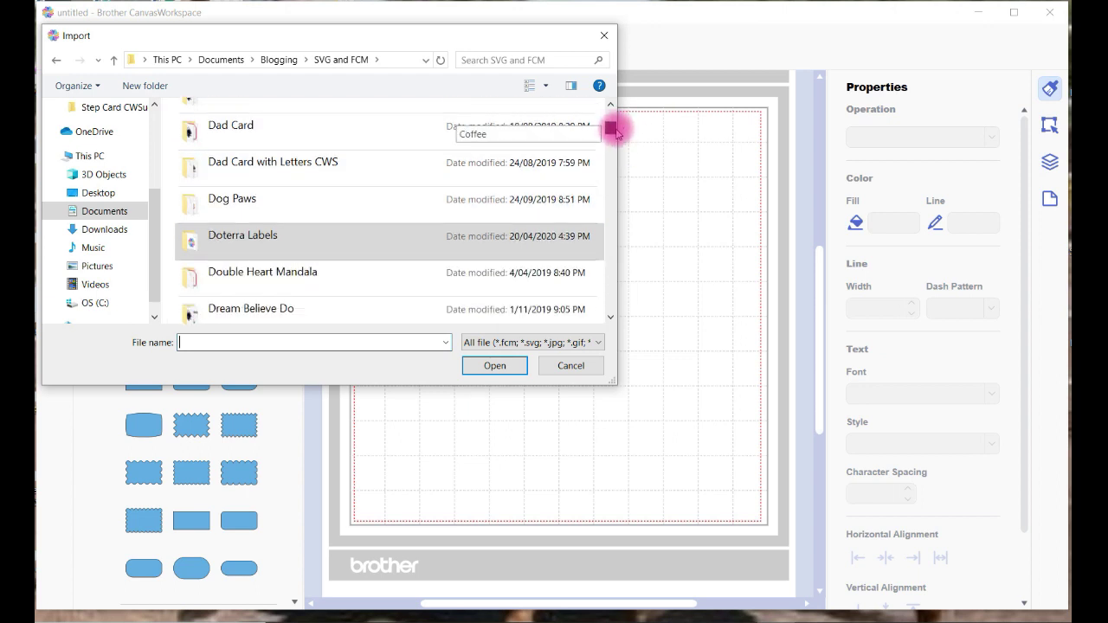
pyautogui.scroll(3, 615, 126)
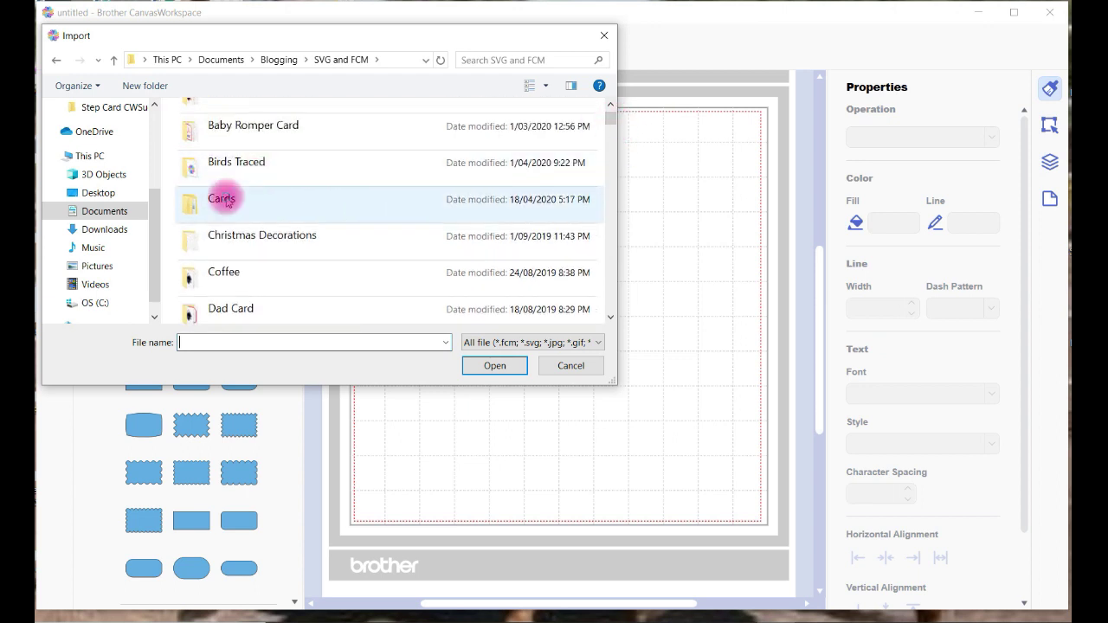
pyautogui.doubleClick(223, 199)
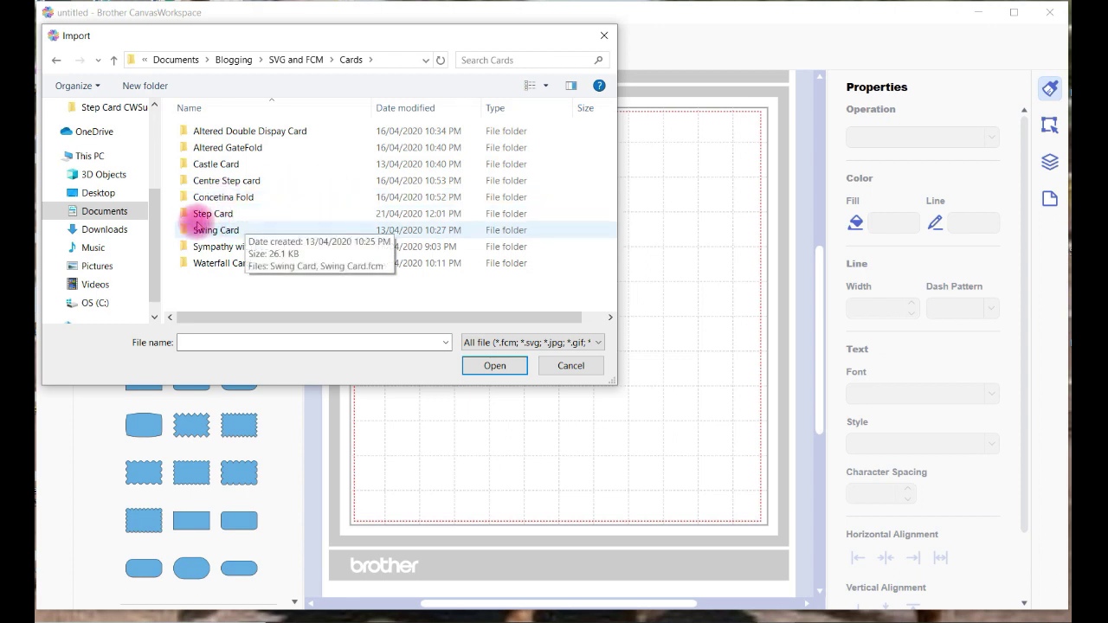
pyautogui.doubleClick(208, 214)
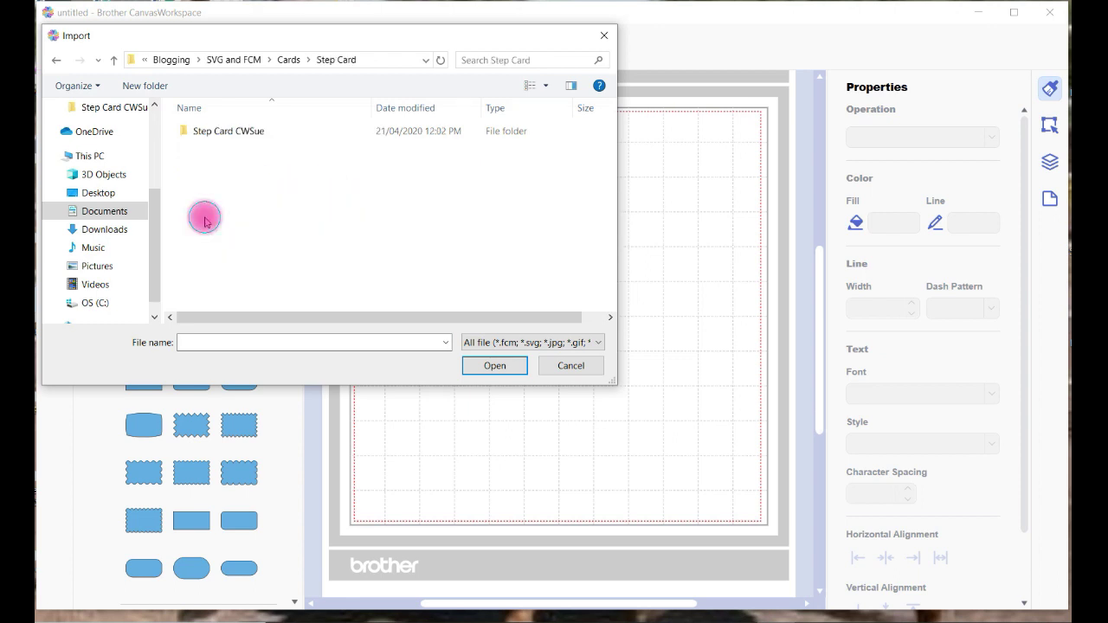
pyautogui.doubleClick(218, 130)
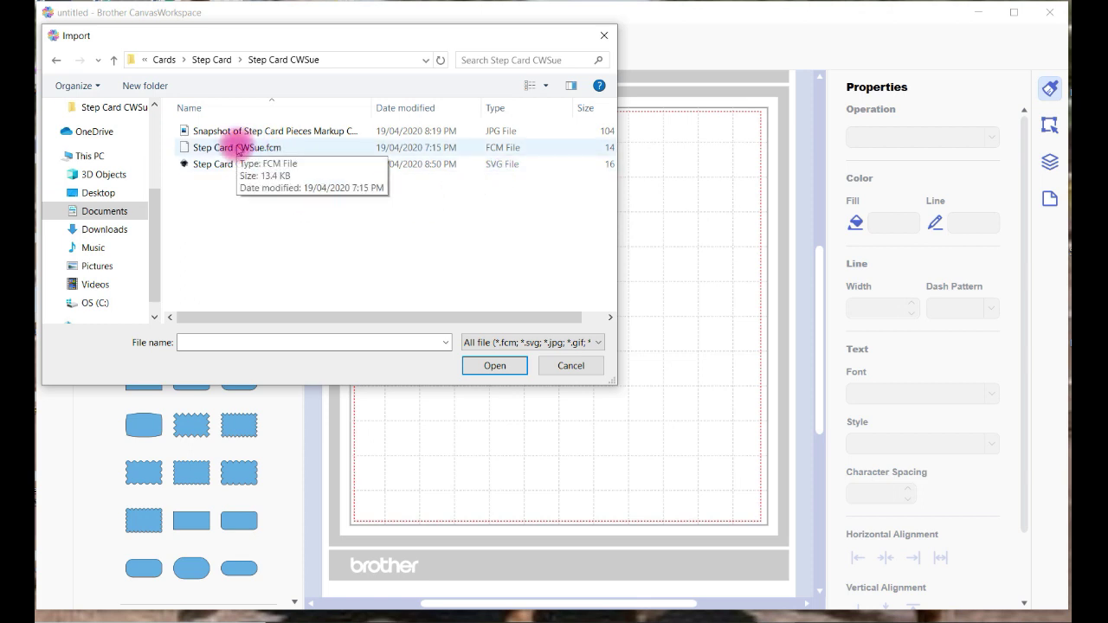
pyautogui.click(237, 151)
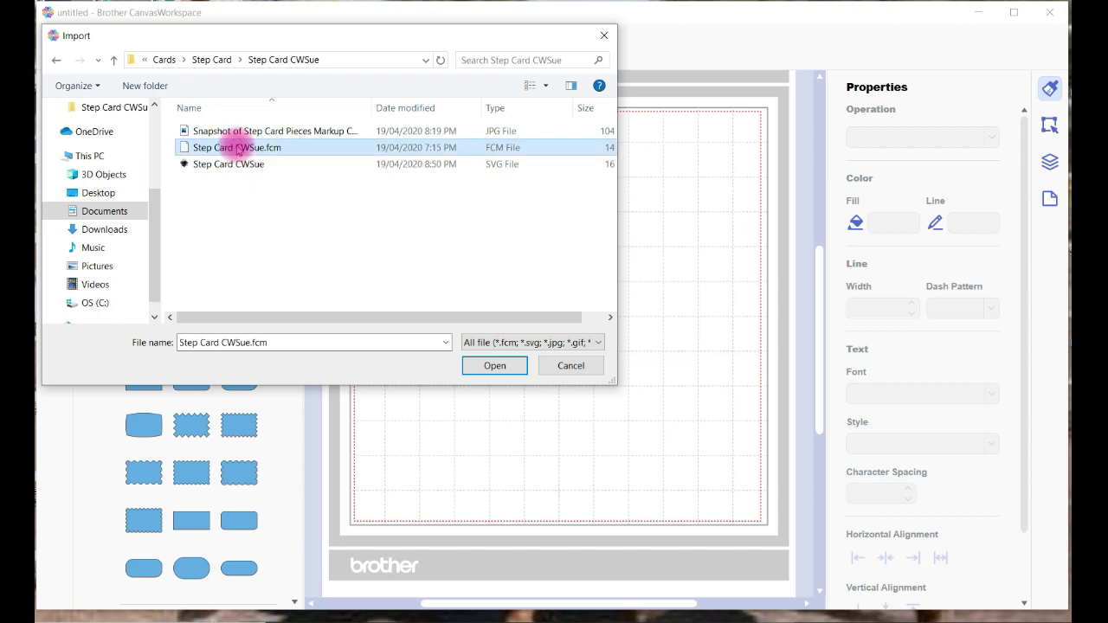
pyautogui.click(495, 366)
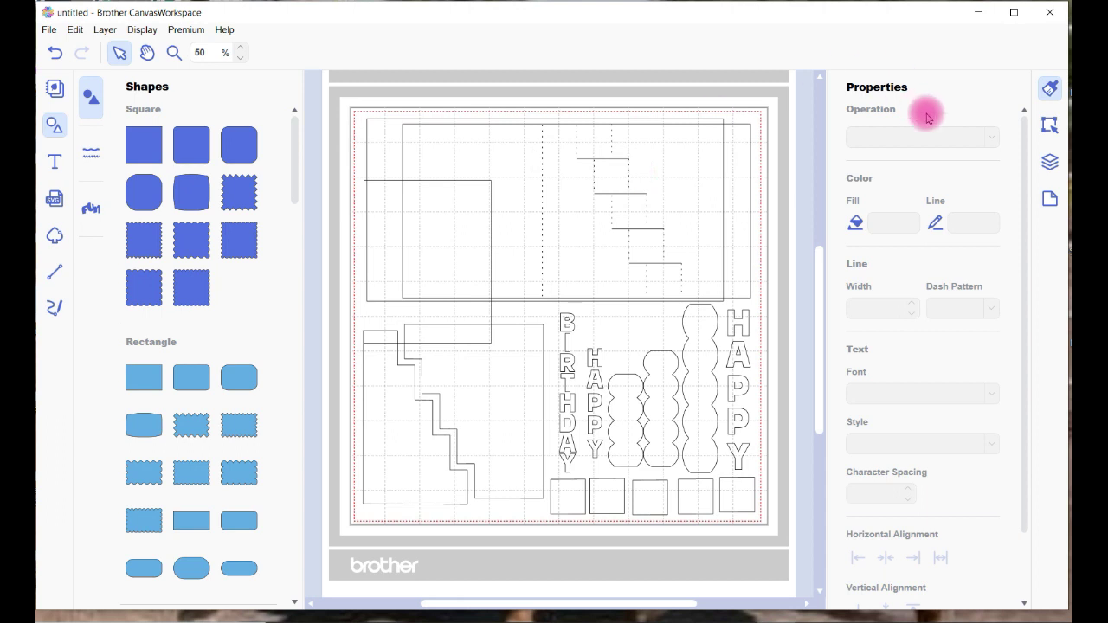
# Step: In Layers, hide the BIRTHDAY and HAPPY letter groups and the three scalloped strips
pyautogui.click(1051, 162)
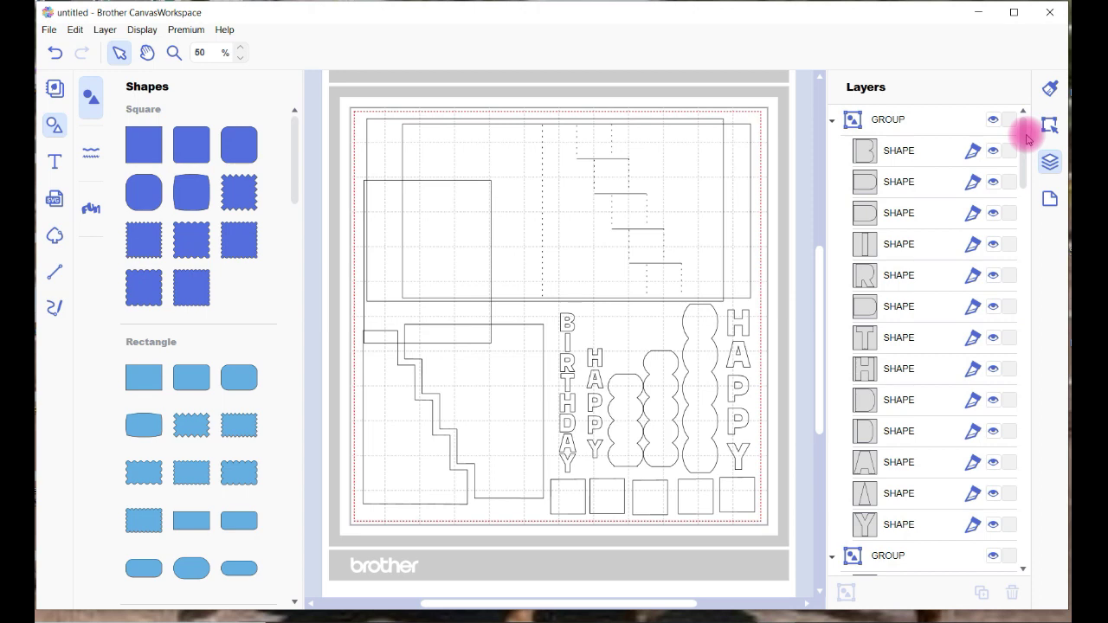
pyautogui.moveTo(1027, 138)
pyautogui.mouseDown()
pyautogui.moveTo(1051, 407)
pyautogui.moveTo(1044, 118)
pyautogui.moveTo(1032, 125)
pyautogui.mouseUp()
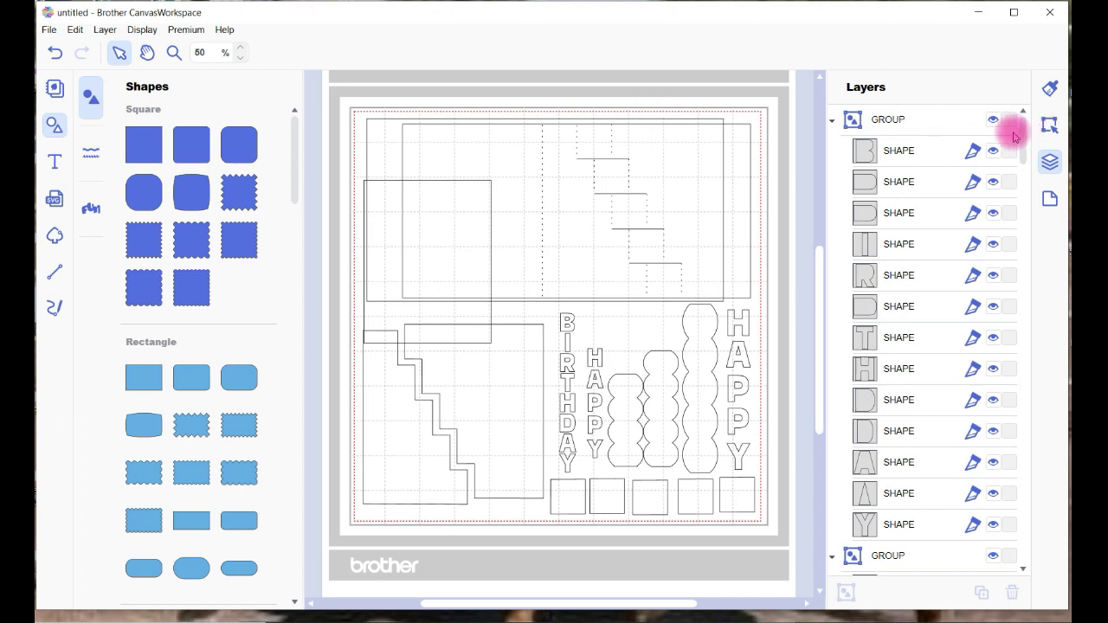
pyautogui.click(992, 119)
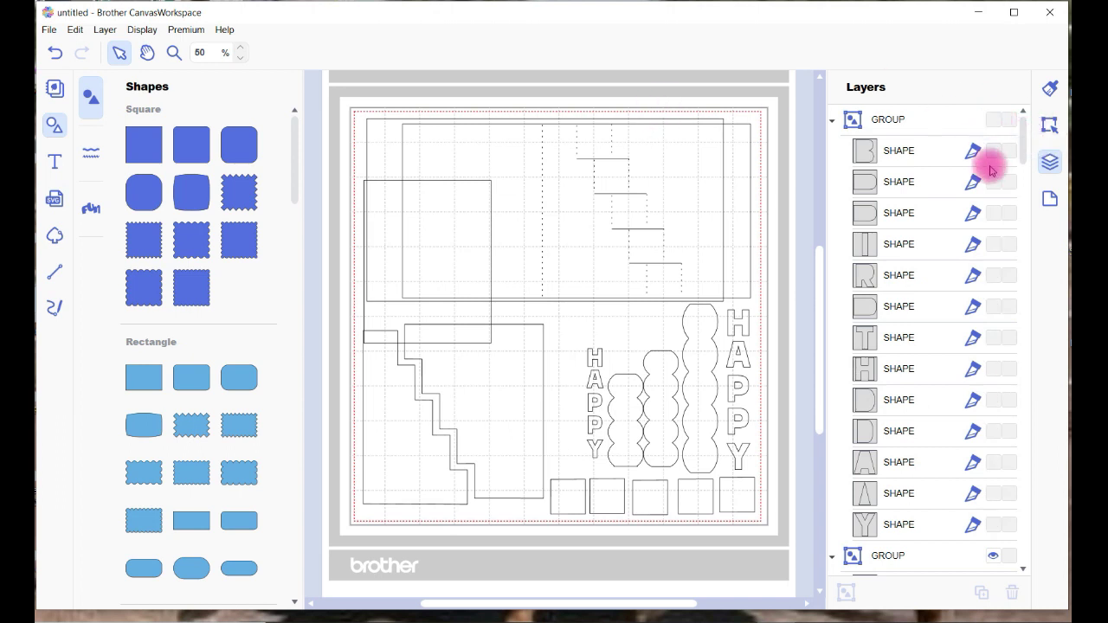
pyautogui.click(832, 121)
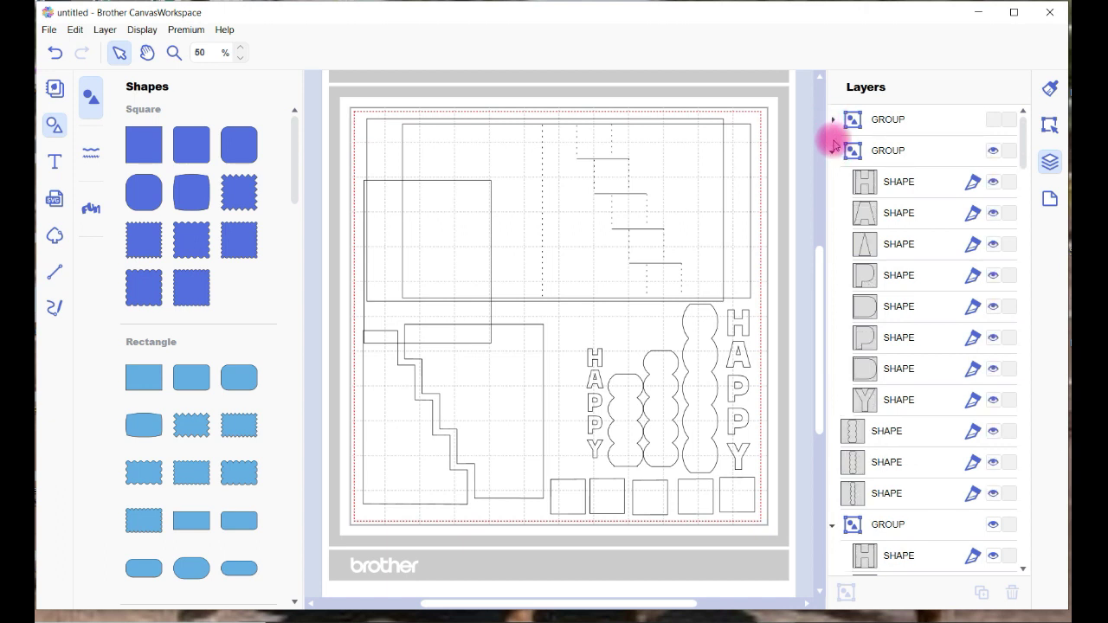
pyautogui.click(993, 154)
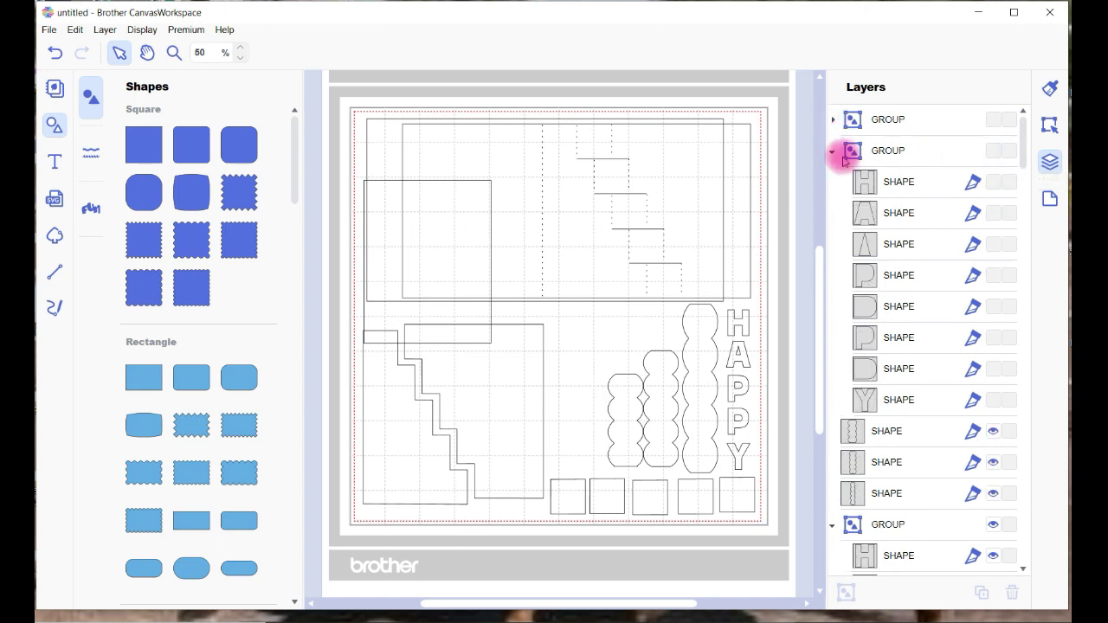
pyautogui.click(833, 153)
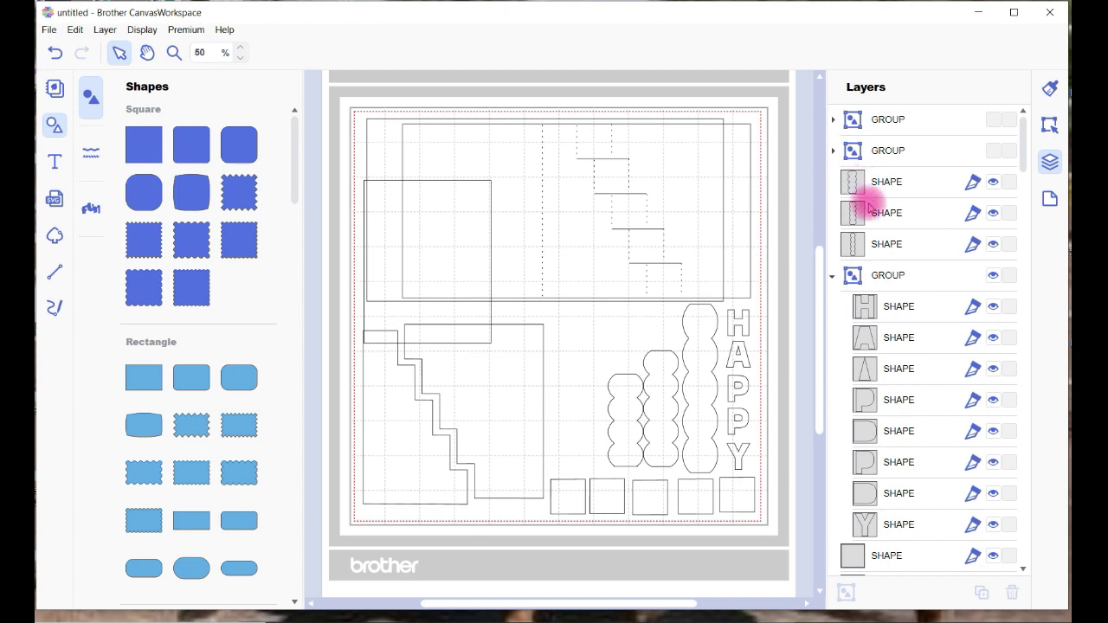
pyautogui.click(993, 184)
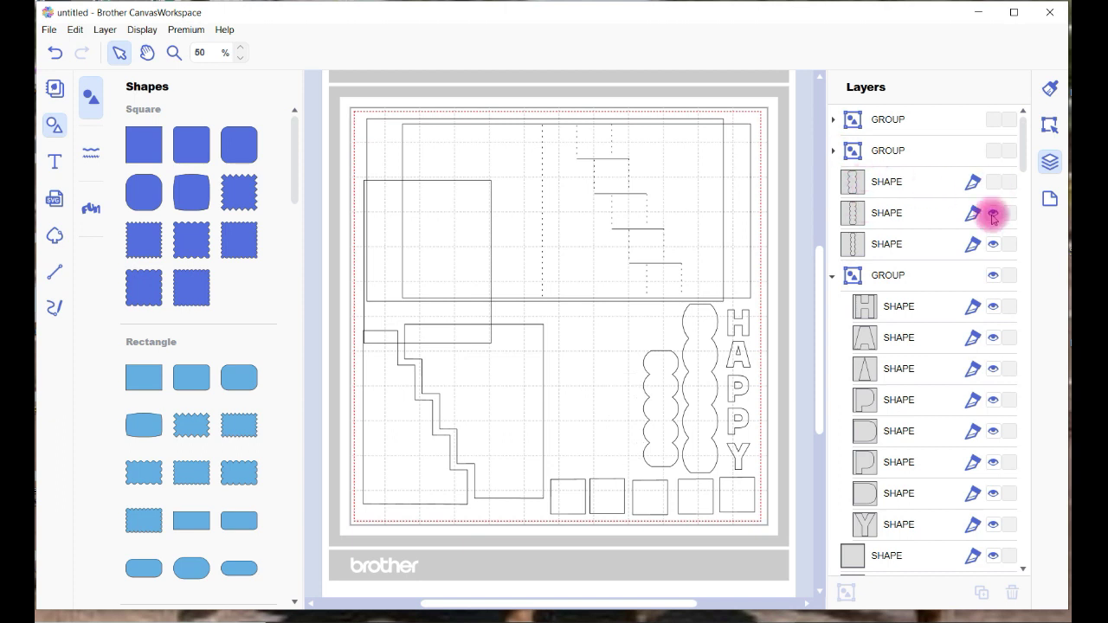
pyautogui.click(993, 213)
pyautogui.click(993, 246)
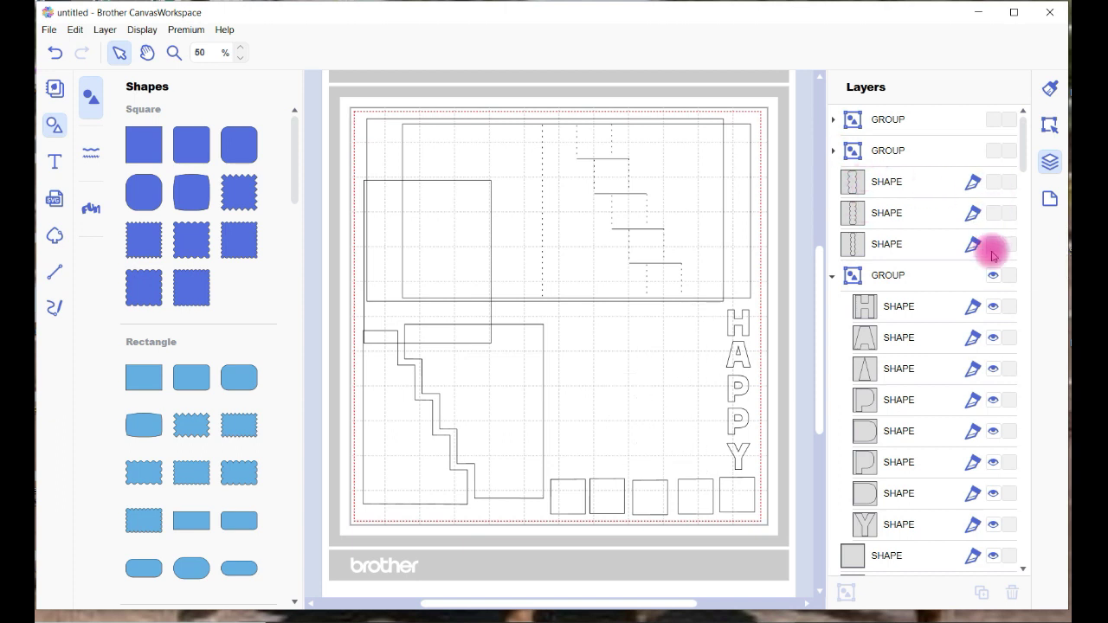
pyautogui.click(993, 276)
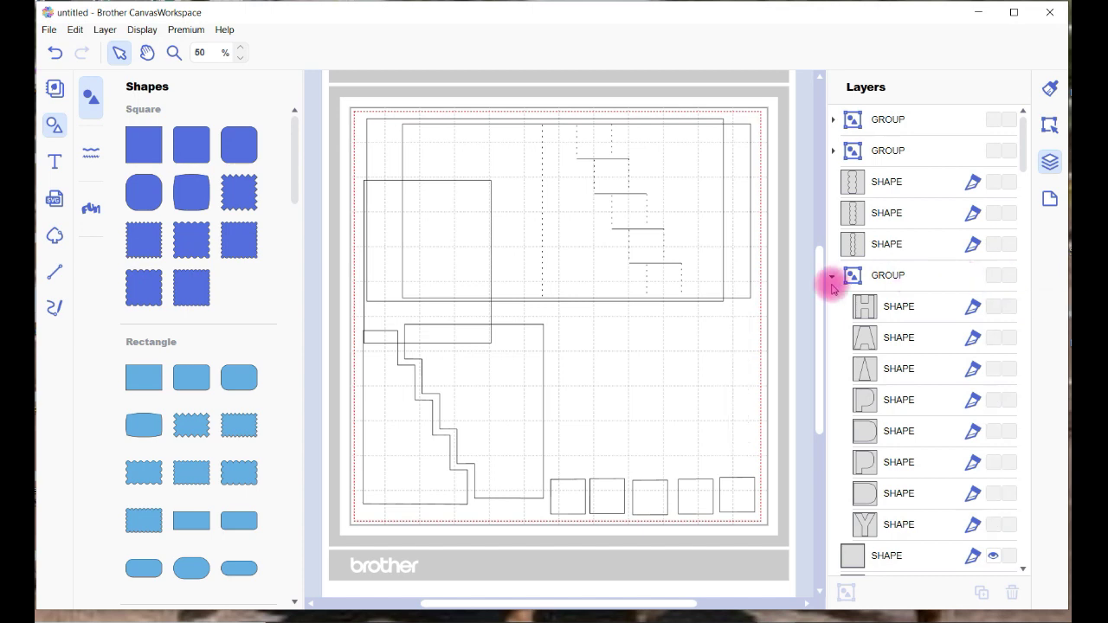
pyautogui.click(833, 275)
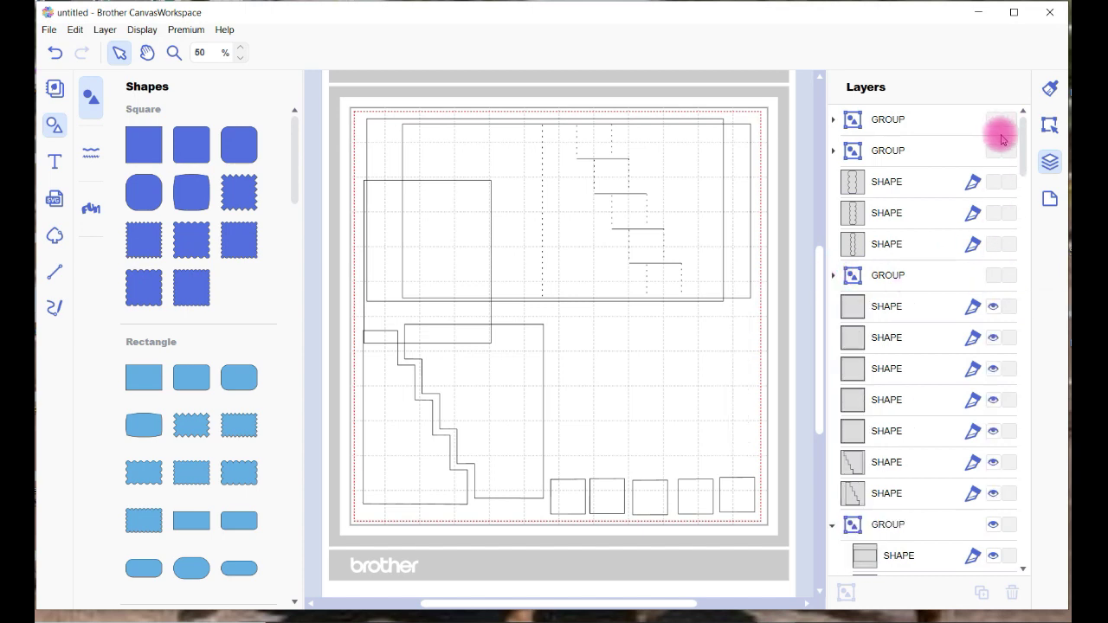
# Step: Hide the small squares, small rectangles, both staircase pieces and the large square, then collapse the group
pyautogui.scroll(-8, 1026, 156)
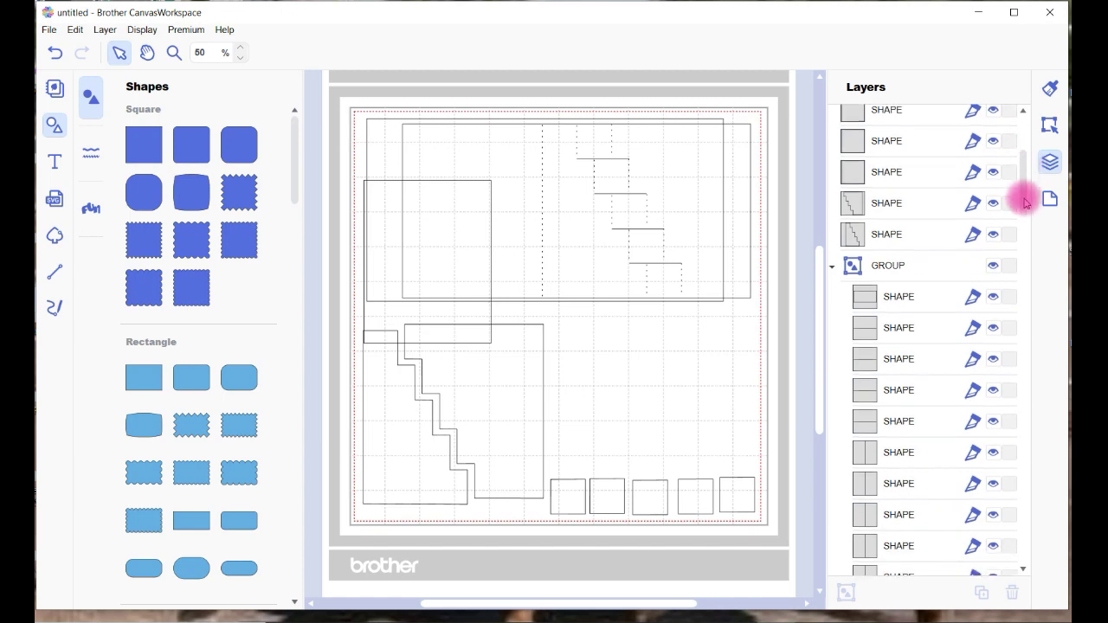
pyautogui.scroll(1, 1023, 187)
pyautogui.moveTo(1025, 188); pyautogui.dragTo(1025, 180)
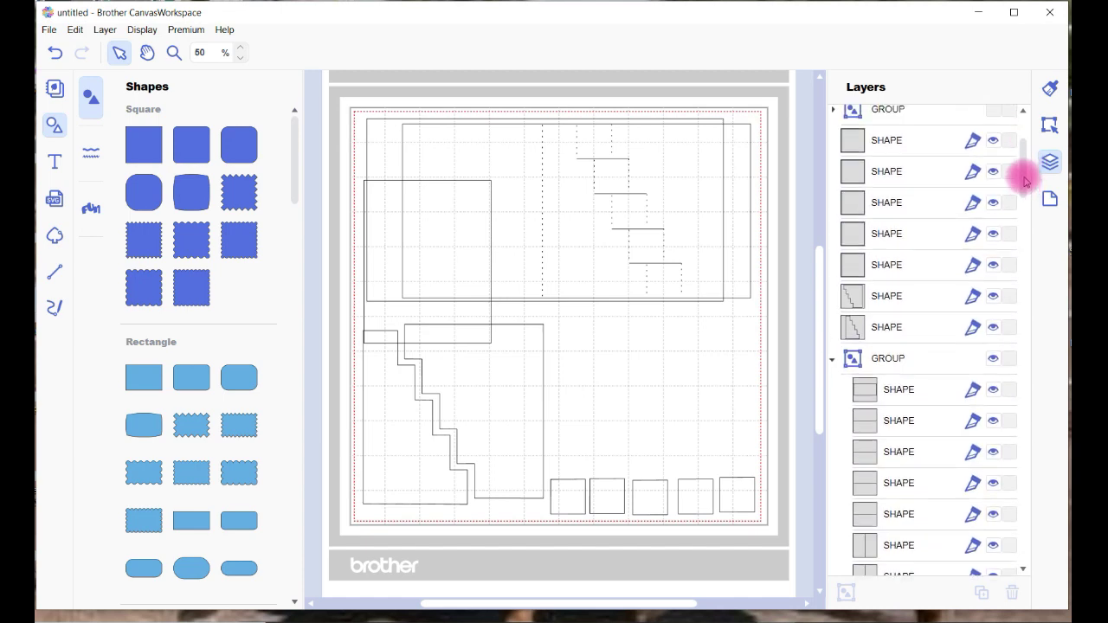
pyautogui.click(993, 140)
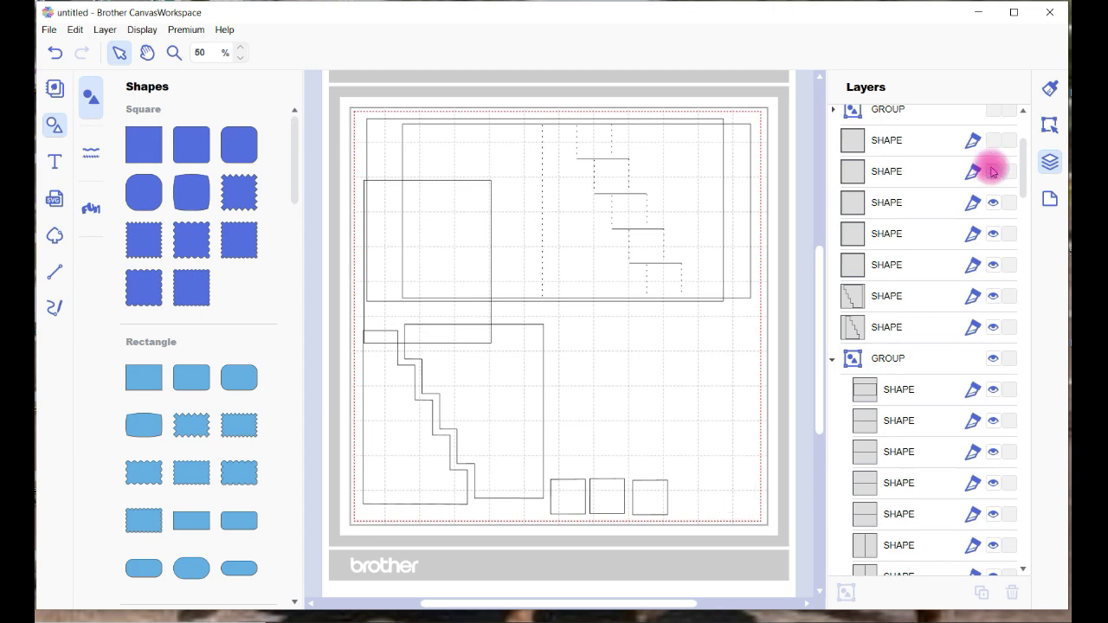
pyautogui.click(993, 202)
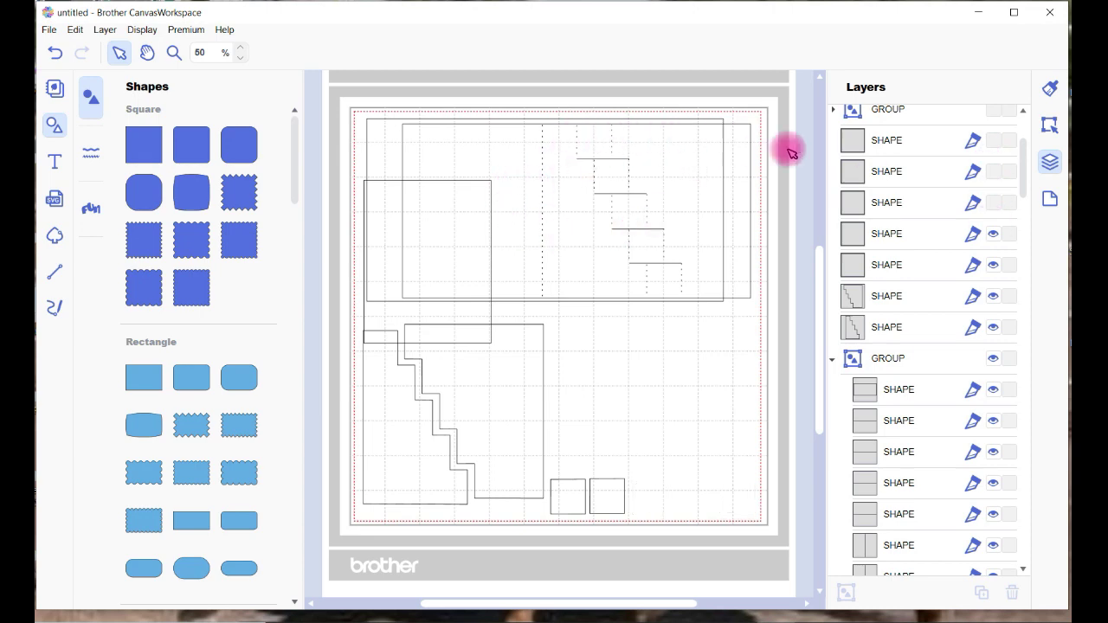
pyautogui.click(993, 234)
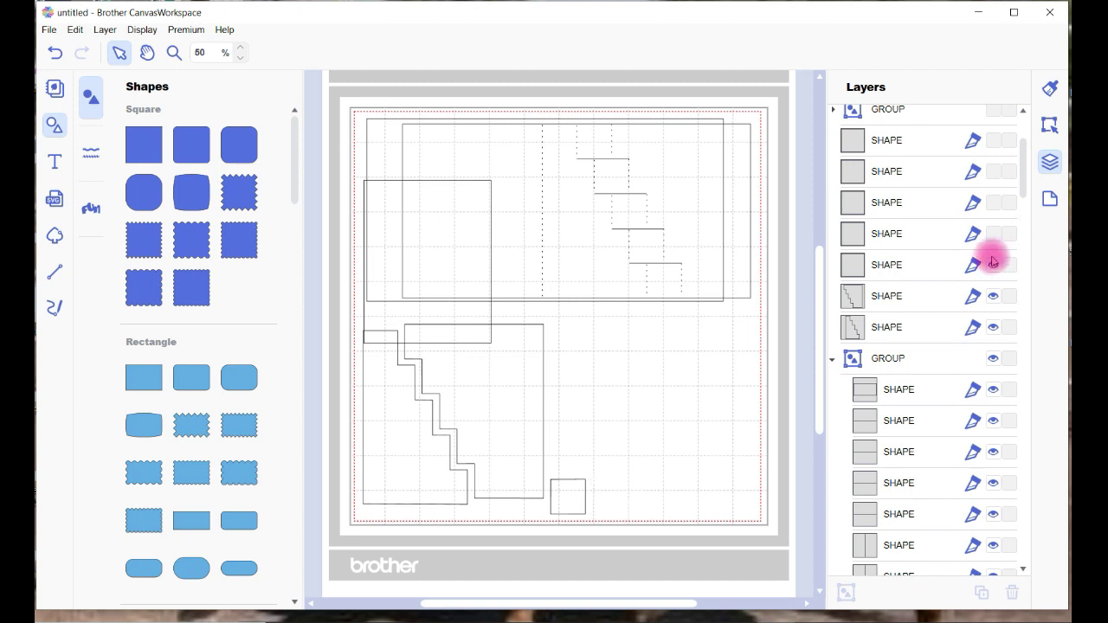
pyautogui.click(993, 264)
pyautogui.click(993, 296)
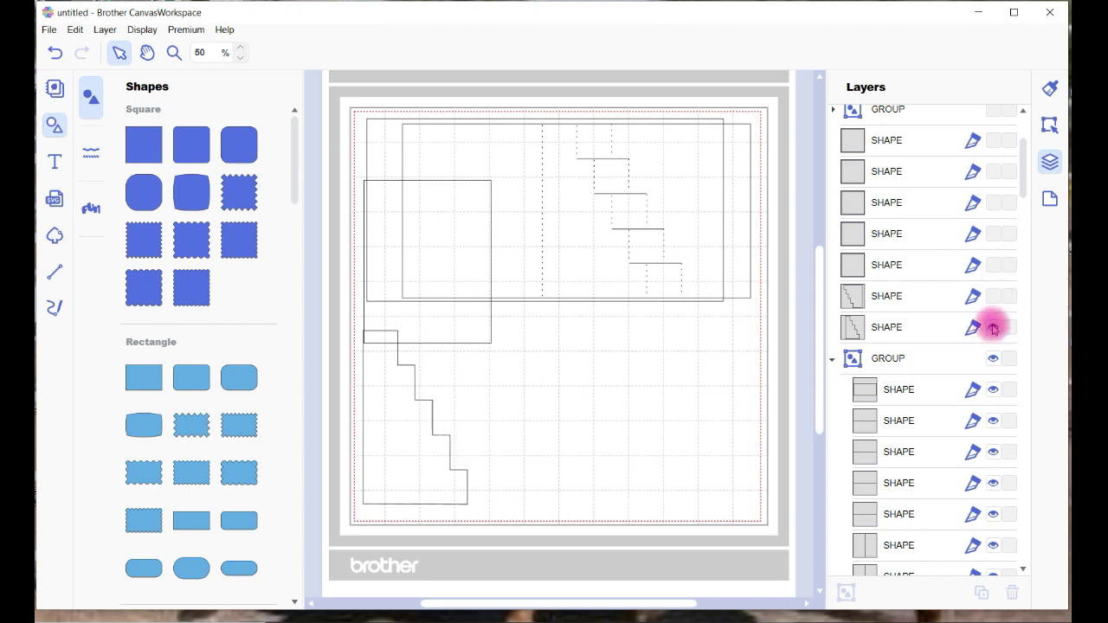
pyautogui.click(993, 327)
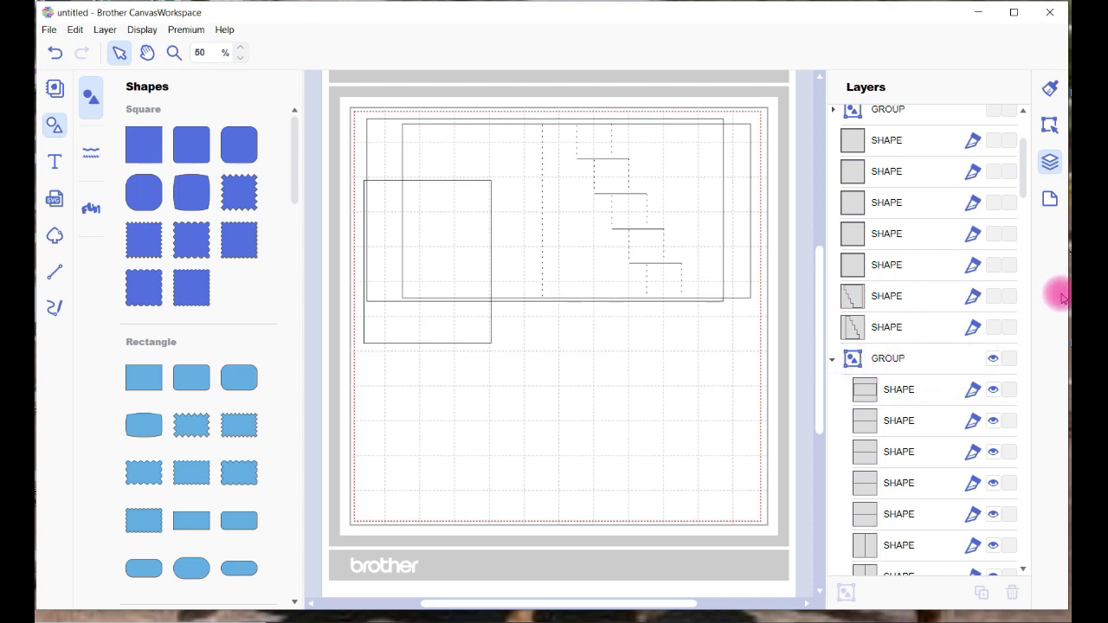
pyautogui.moveTo(1022, 171); pyautogui.dragTo(1029, 523)
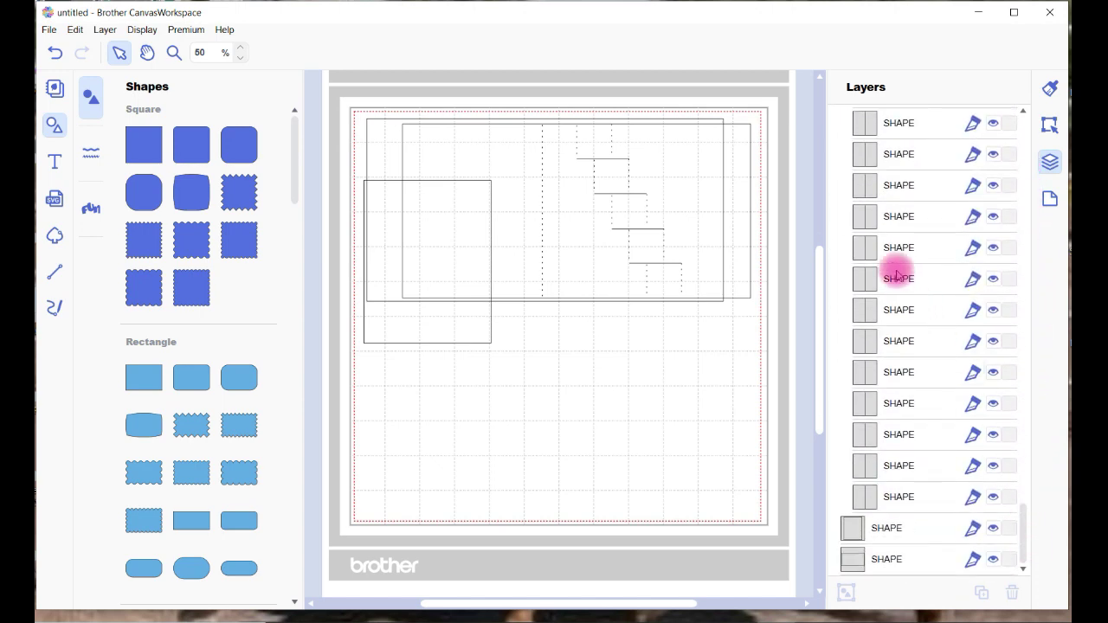
pyautogui.click(993, 529)
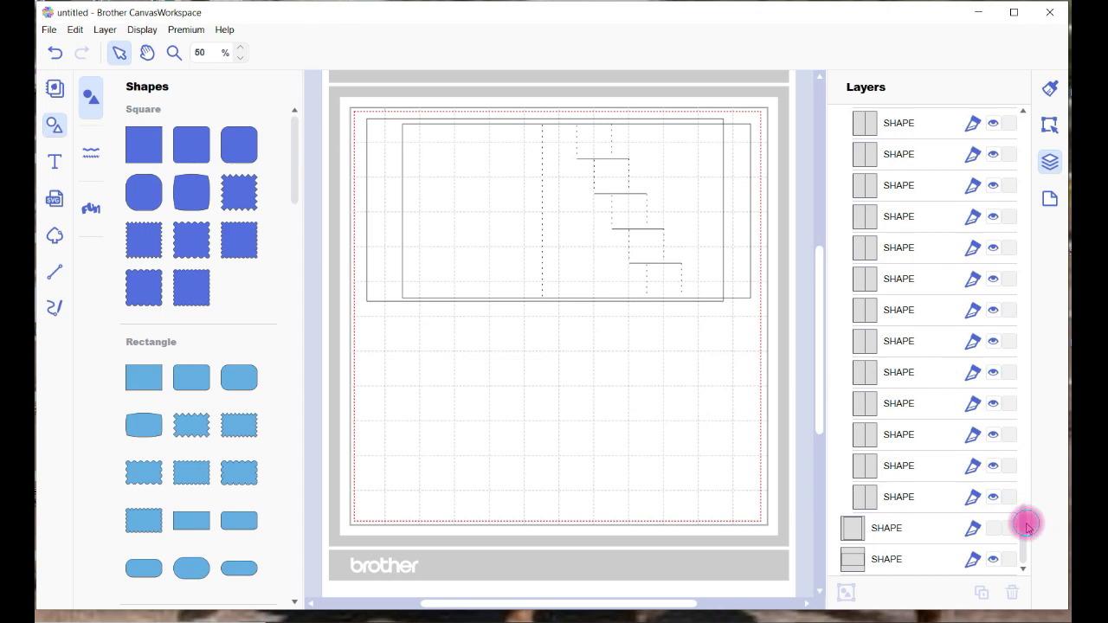
pyautogui.moveTo(1027, 526); pyautogui.dragTo(1002, 187)
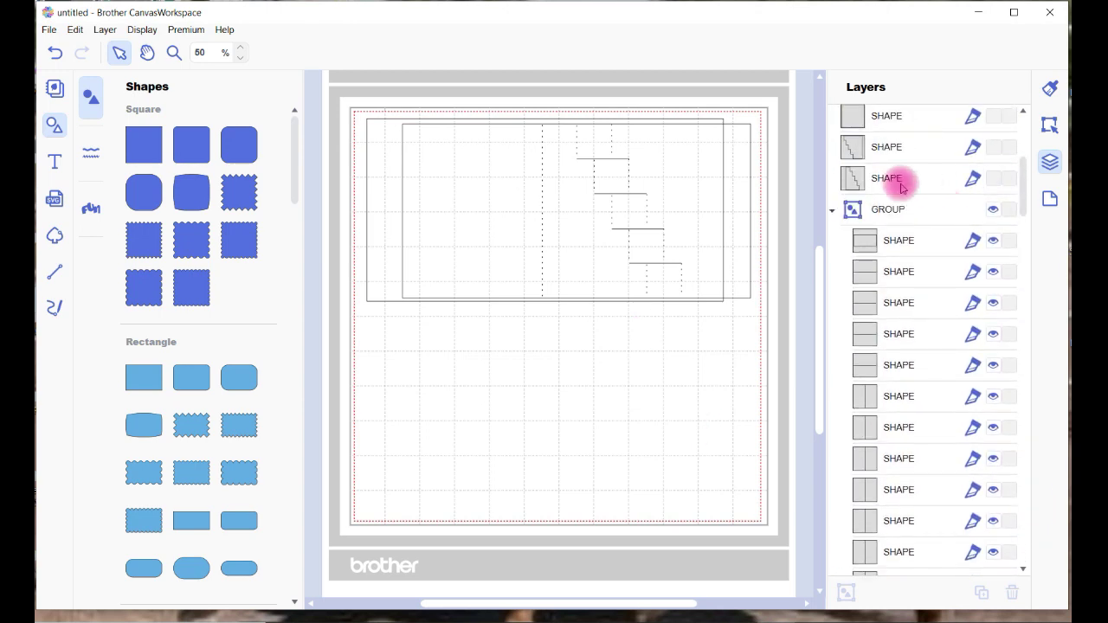
pyautogui.click(832, 212)
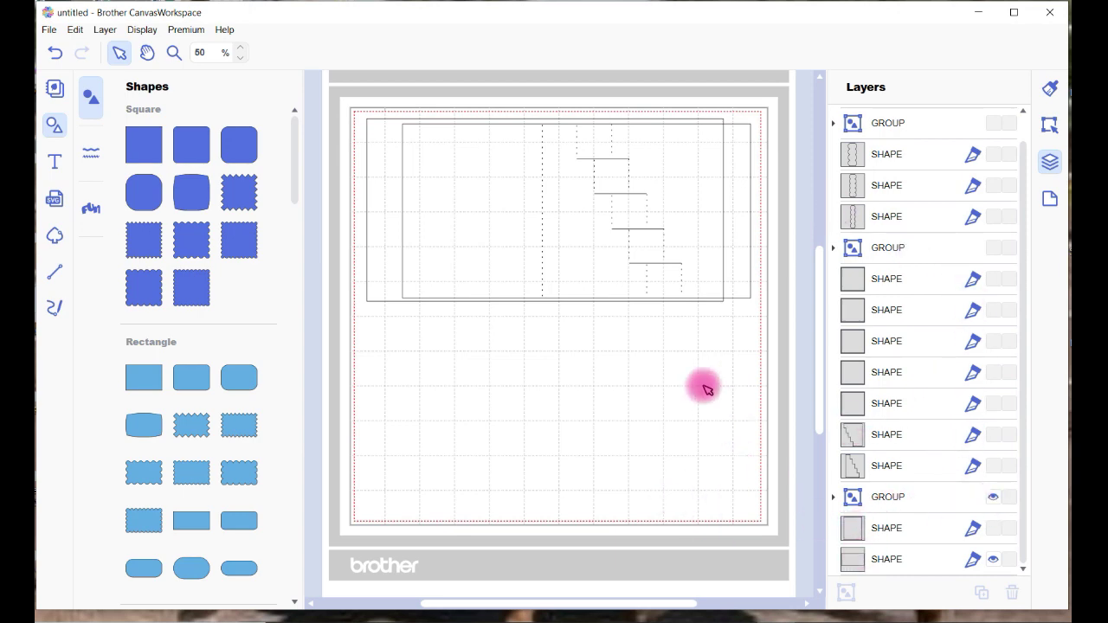
# Step: Move the step card base down the mat, hide the last rectangle, and start an FCM export
pyautogui.moveTo(470, 252); pyautogui.dragTo(438, 449)
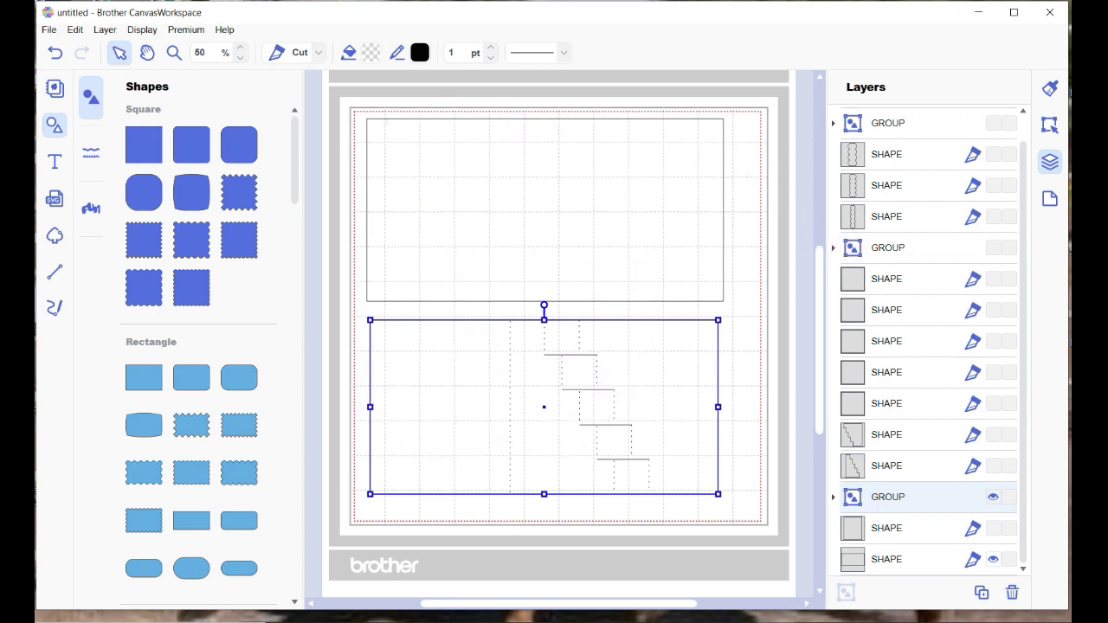
pyautogui.click(993, 562)
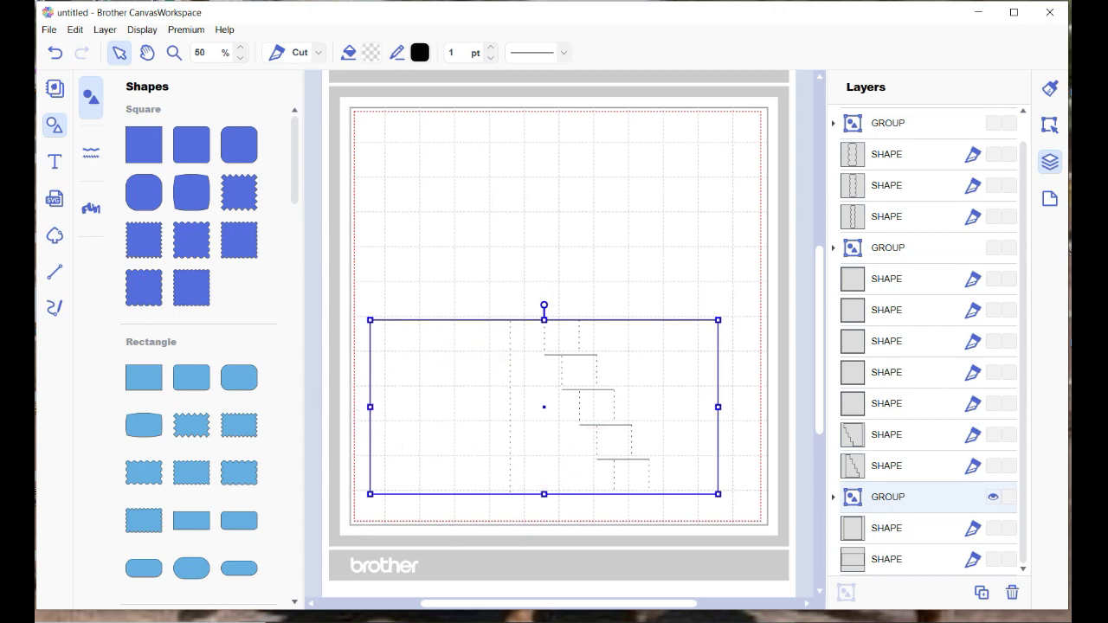
pyautogui.click(49, 31)
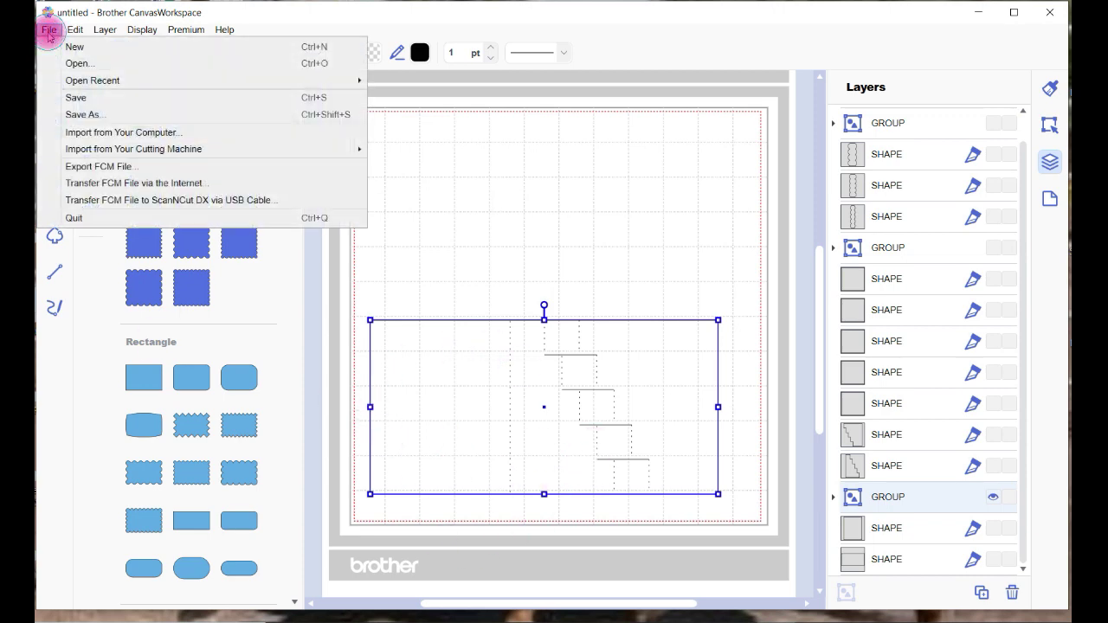
pyautogui.click(106, 169)
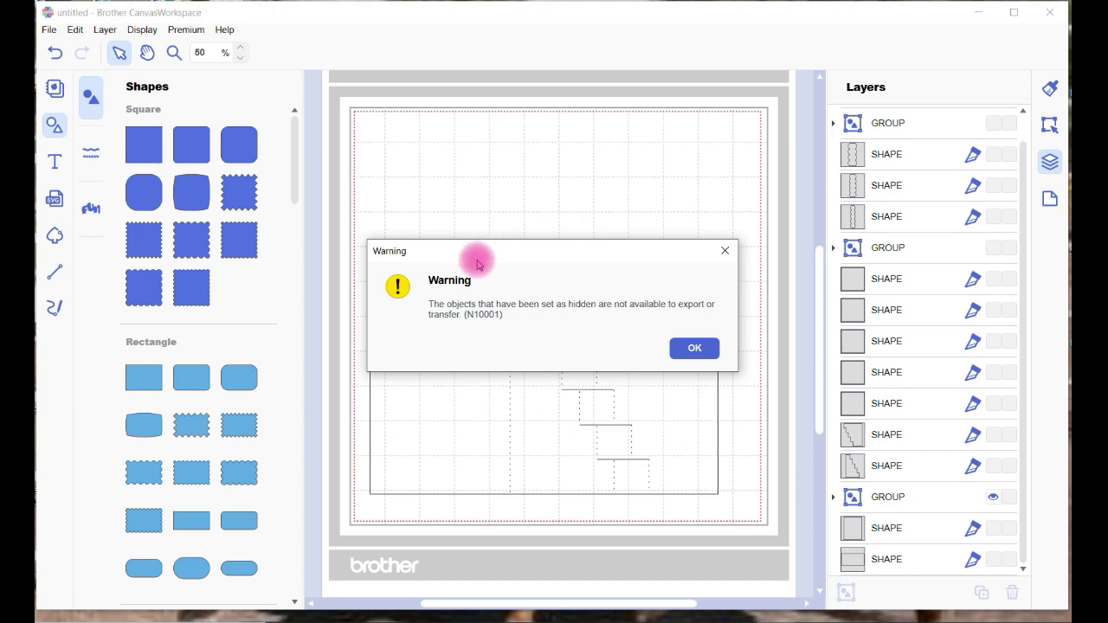
# Step: Acknowledge the hidden-objects warning and cancel the FCM export
pyautogui.click(694, 348)
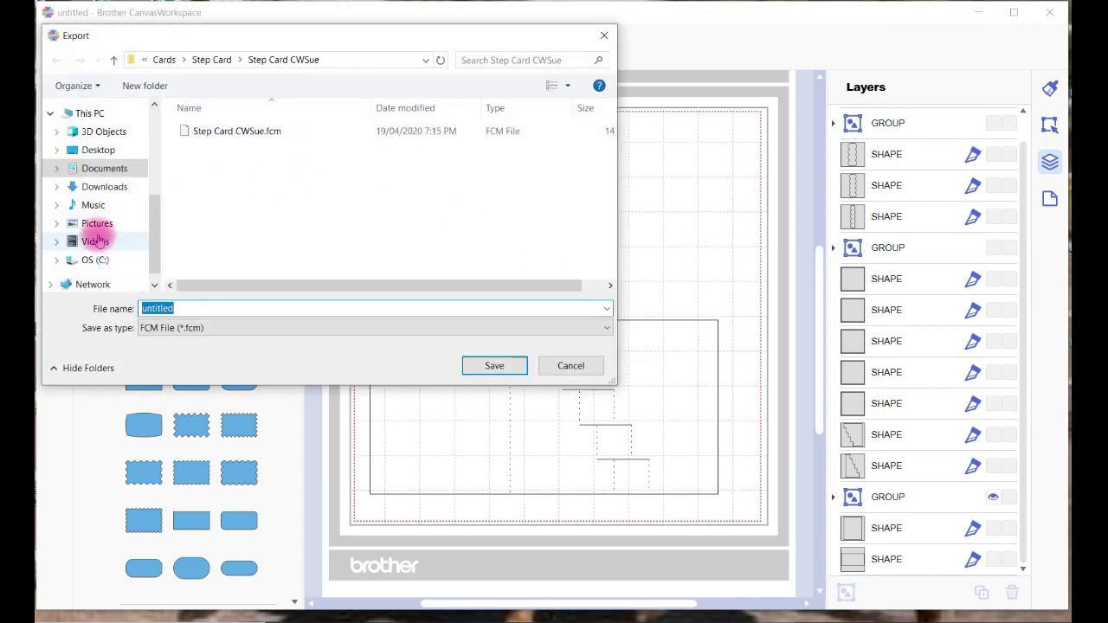
pyautogui.click(569, 366)
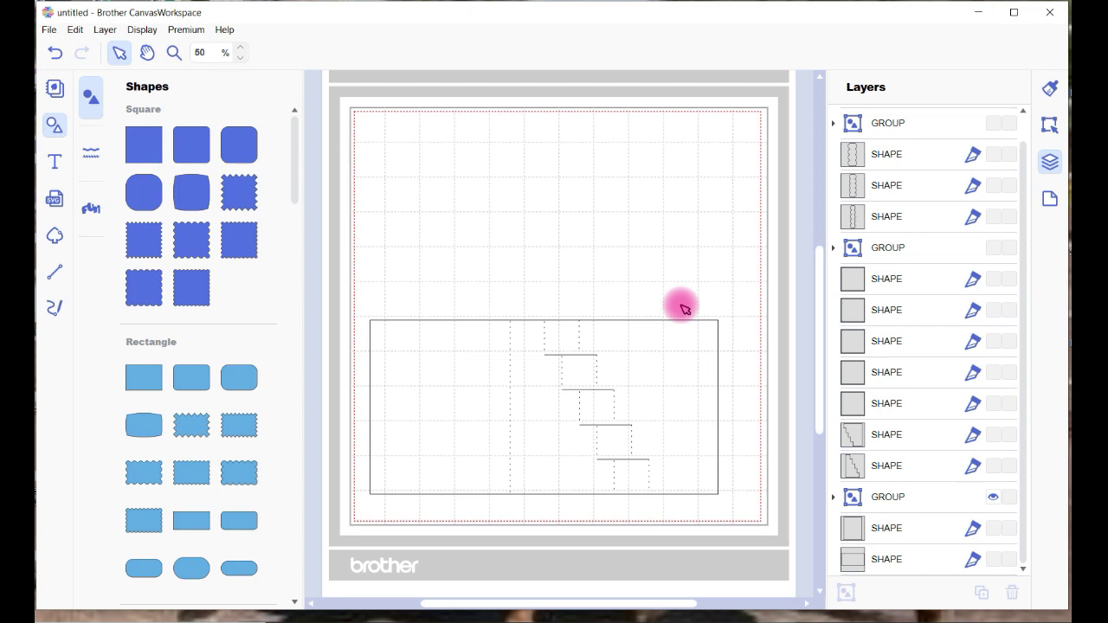
pyautogui.click(50, 29)
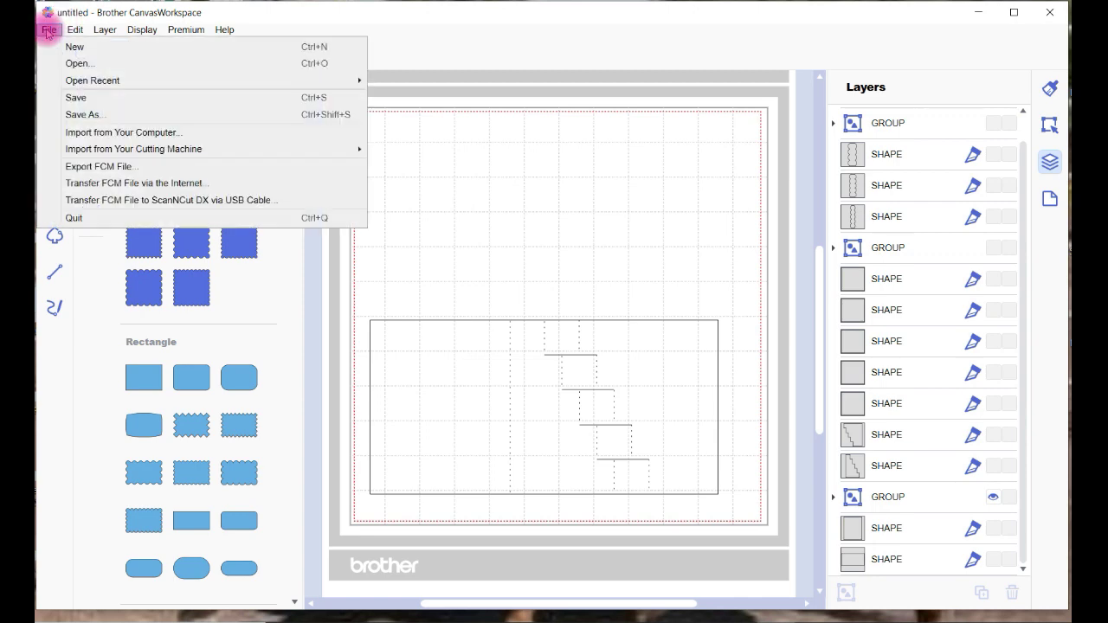
# Step: Transfer the step card base FCM file to the ScanNCut via the internet, confirming both dialogs
pyautogui.click(105, 192)
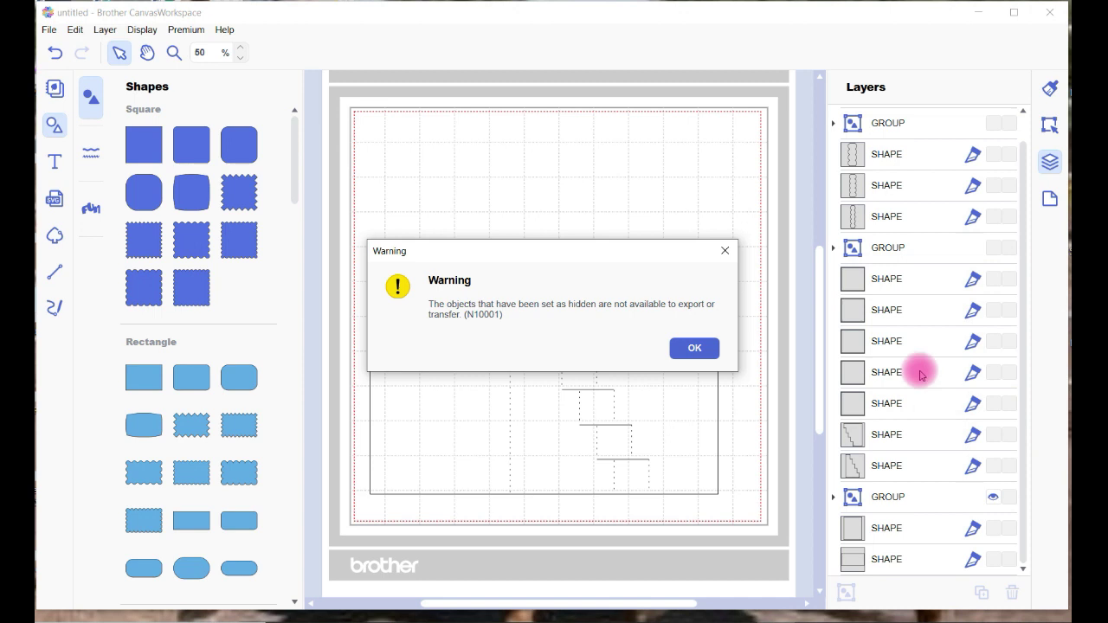
pyautogui.click(695, 350)
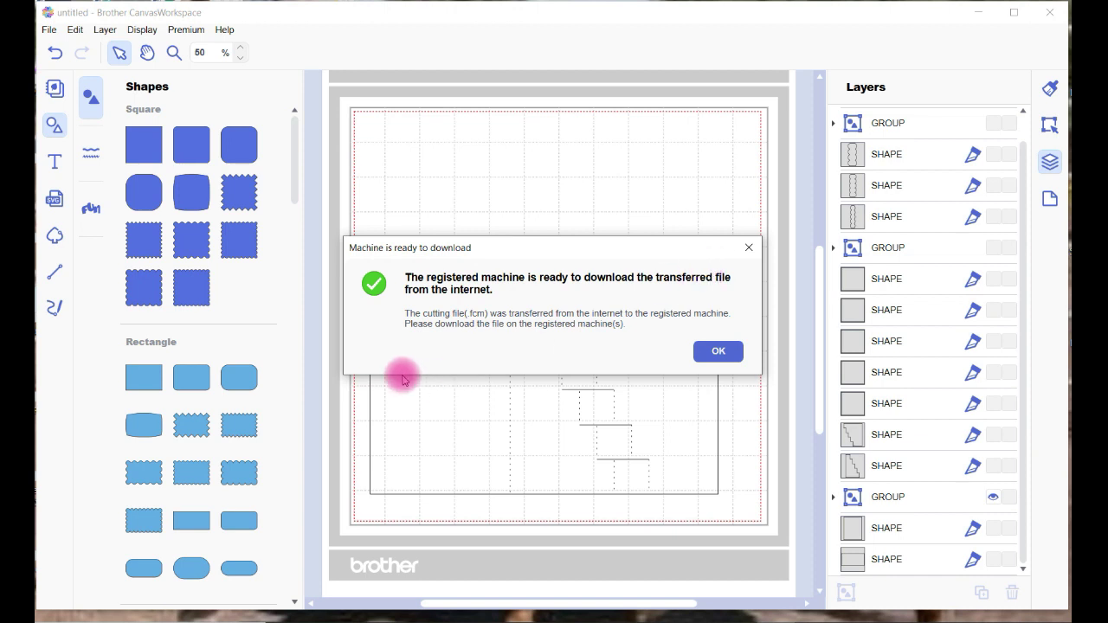
pyautogui.click(718, 350)
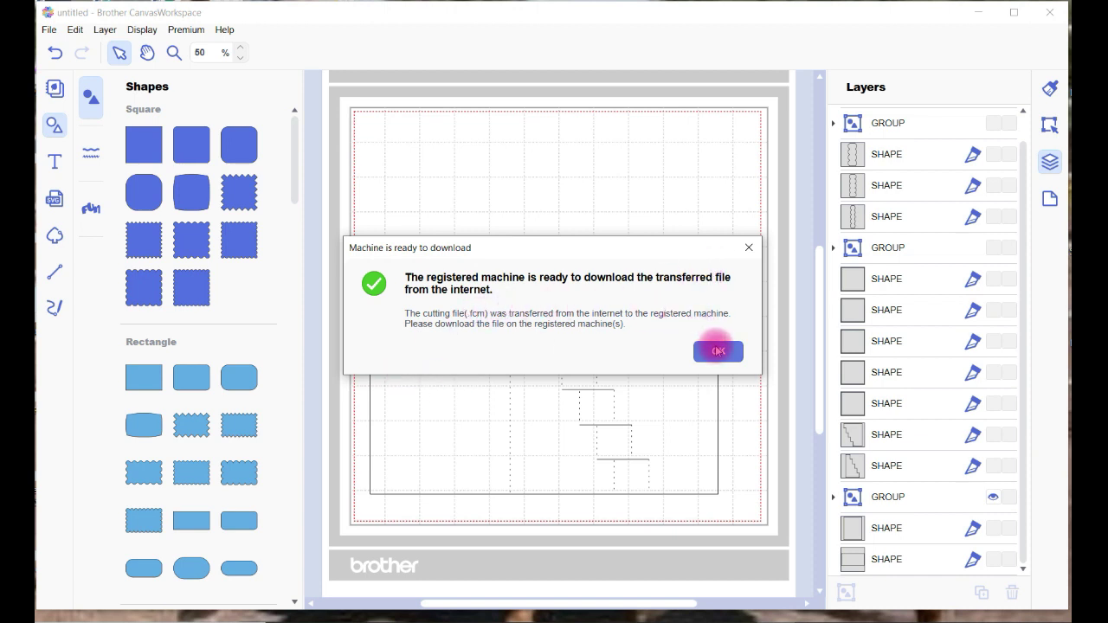
pyautogui.click(717, 350)
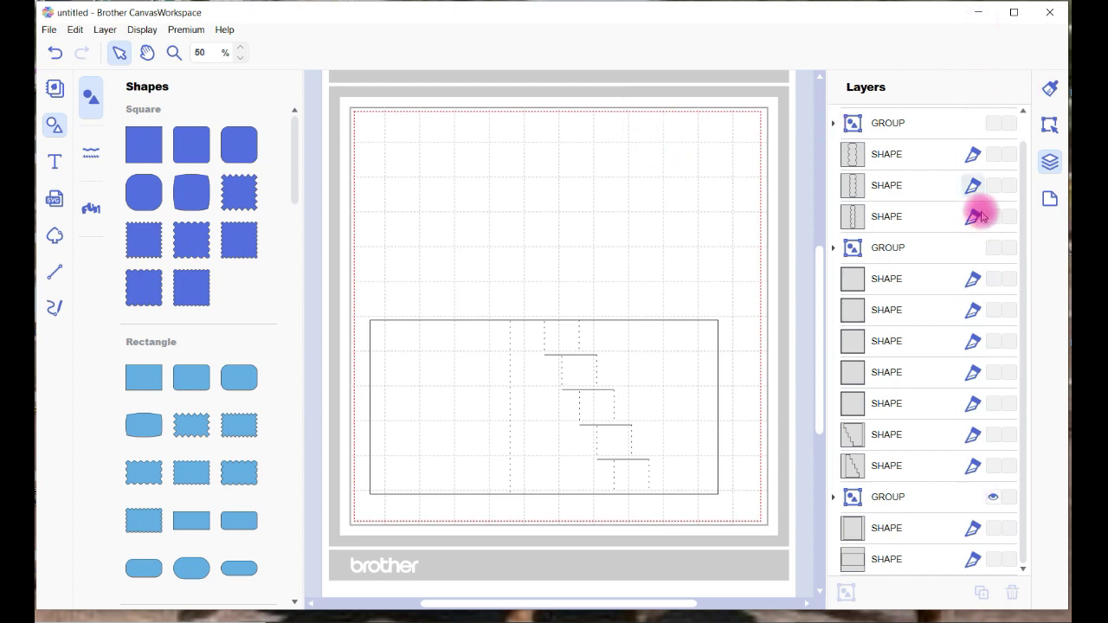
# Step: Unhide both staircase pieces and hide the step card base group in Layers
pyautogui.click(993, 435)
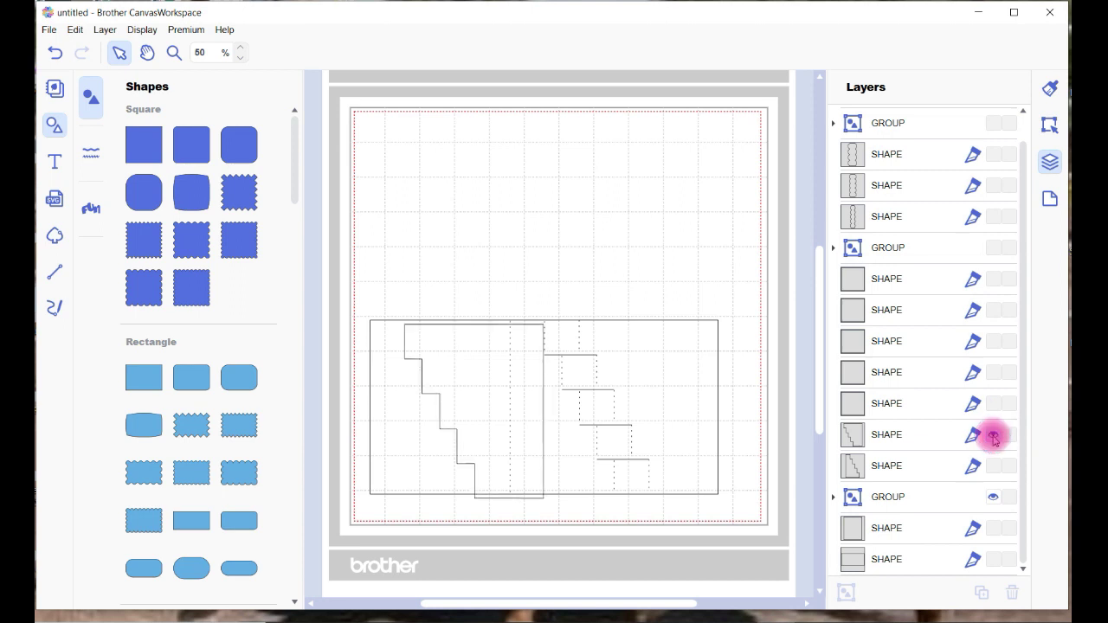
pyautogui.click(993, 466)
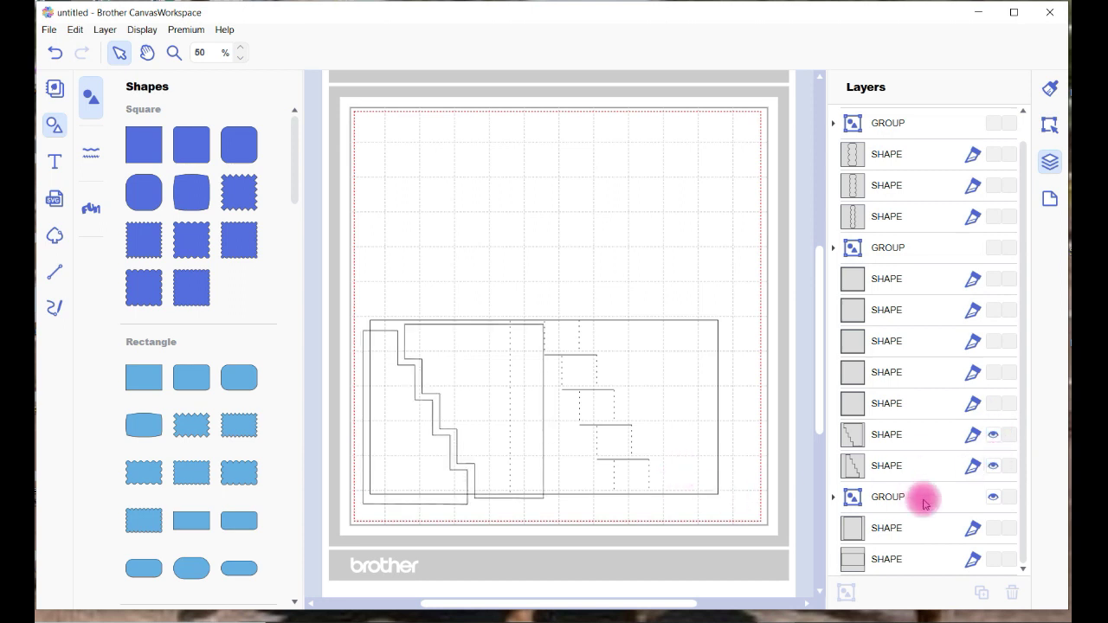
pyautogui.click(993, 496)
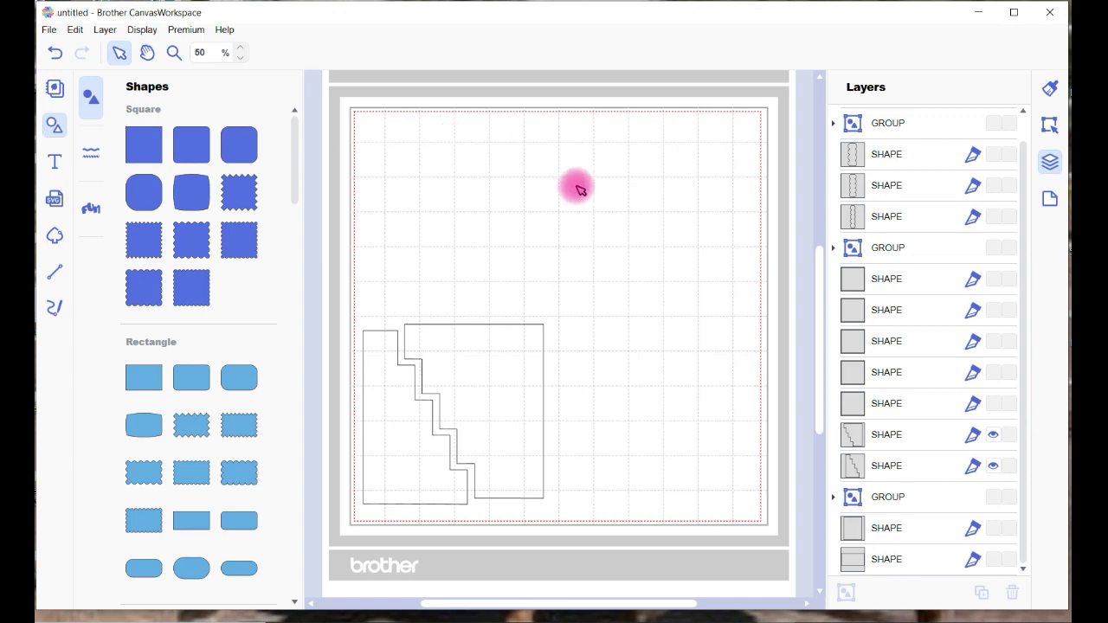
# Step: Drag both staircase pieces up to the mat's top-left corner, side by side
pyautogui.moveTo(496, 424); pyautogui.dragTo(569, 217)
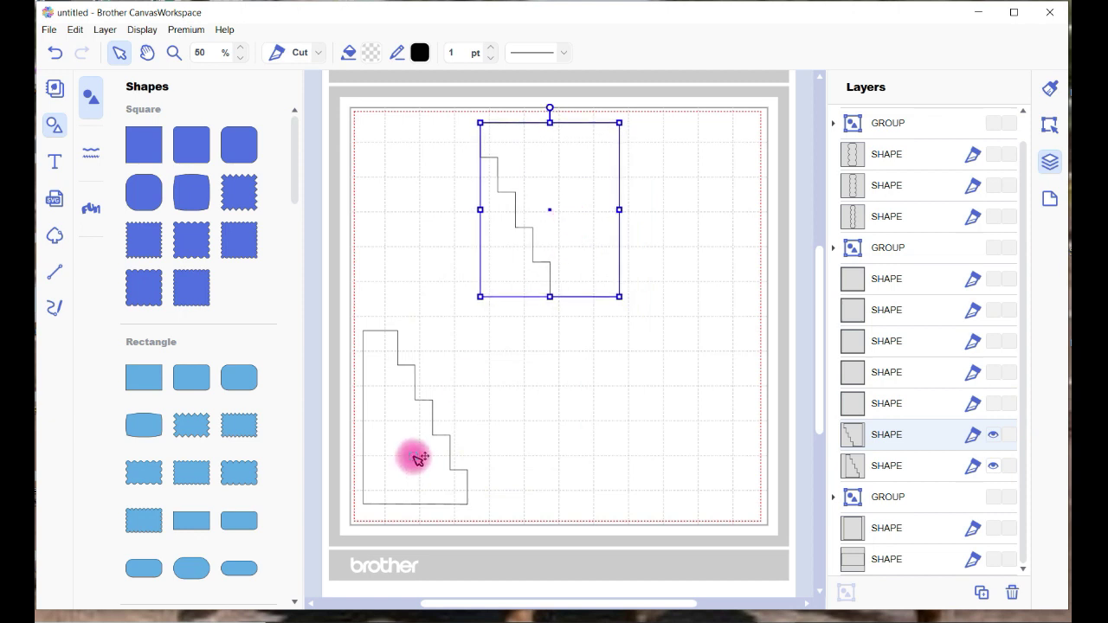
pyautogui.moveTo(423, 433); pyautogui.dragTo(428, 224)
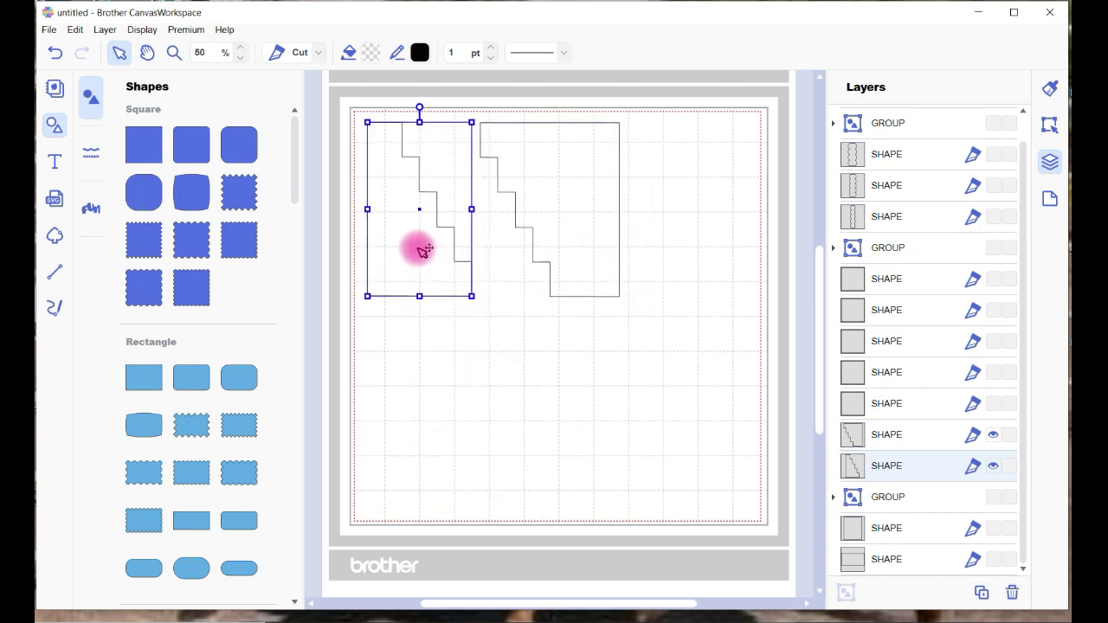
pyautogui.moveTo(580, 250); pyautogui.dragTo(517, 241)
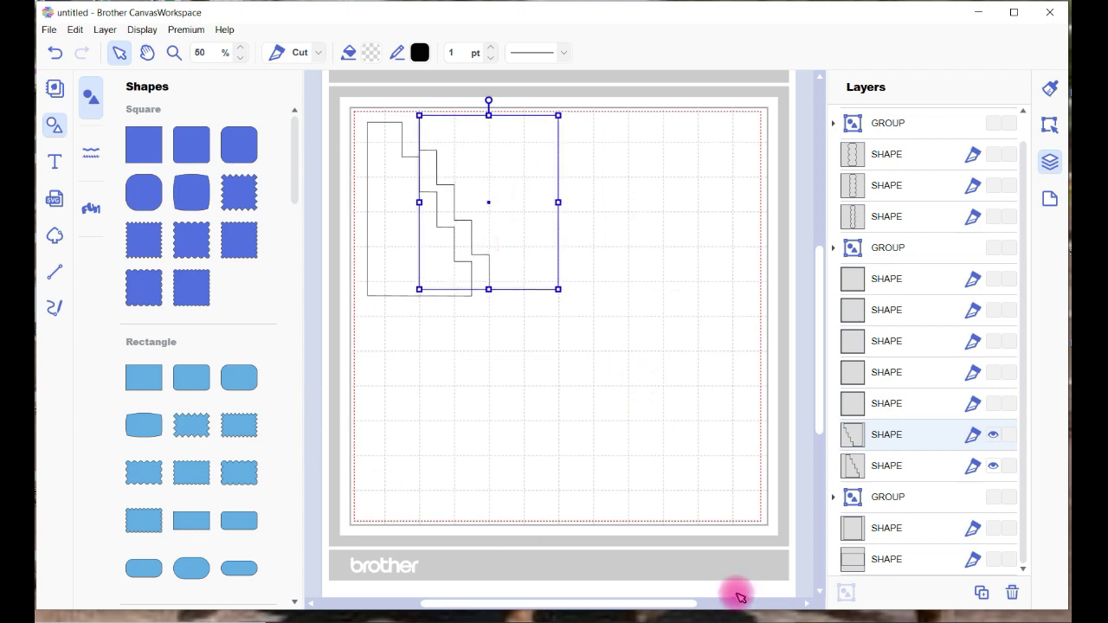